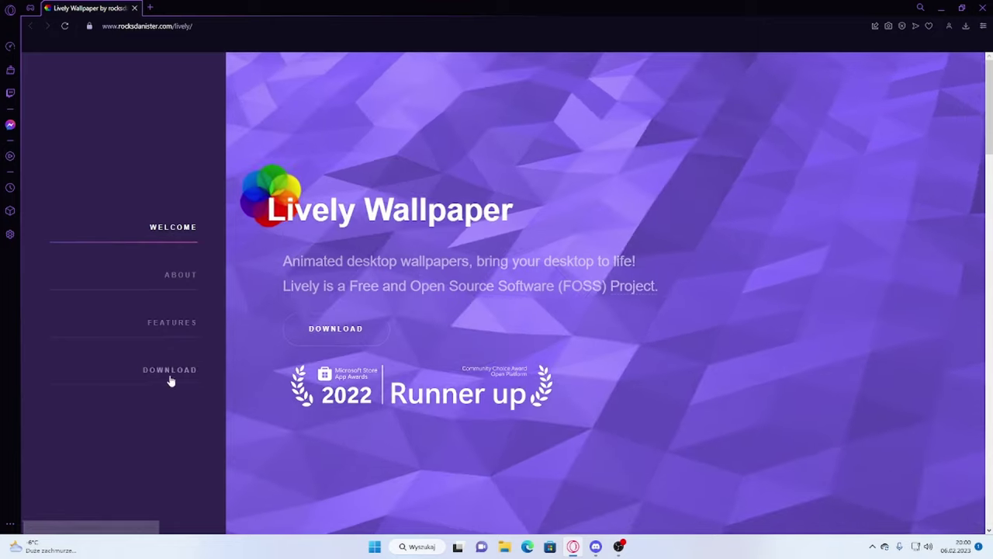
# - Download the Lively Wallpaper installer from the site and launch lively_setup_x86_full_v2050.exe
pyautogui.click(171, 379)
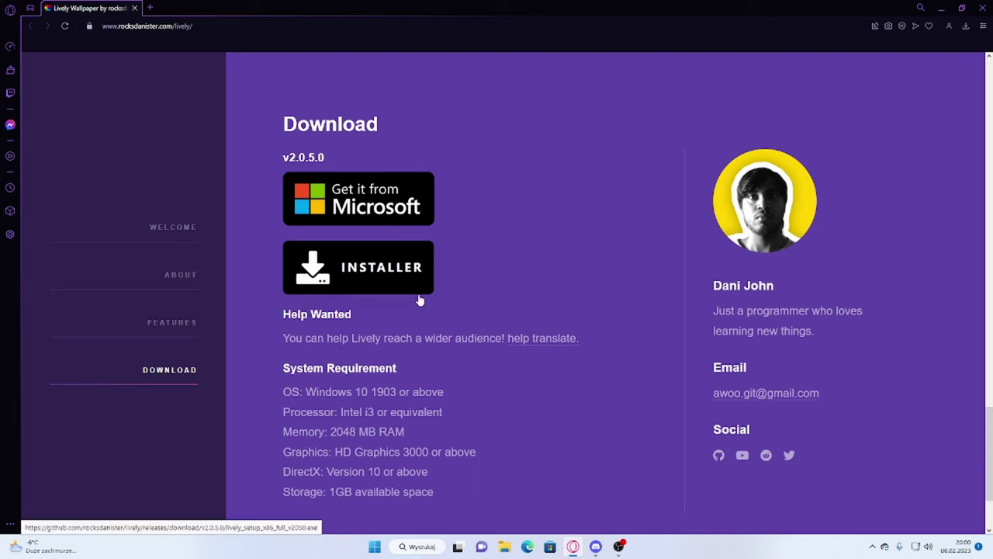
pyautogui.click(966, 28)
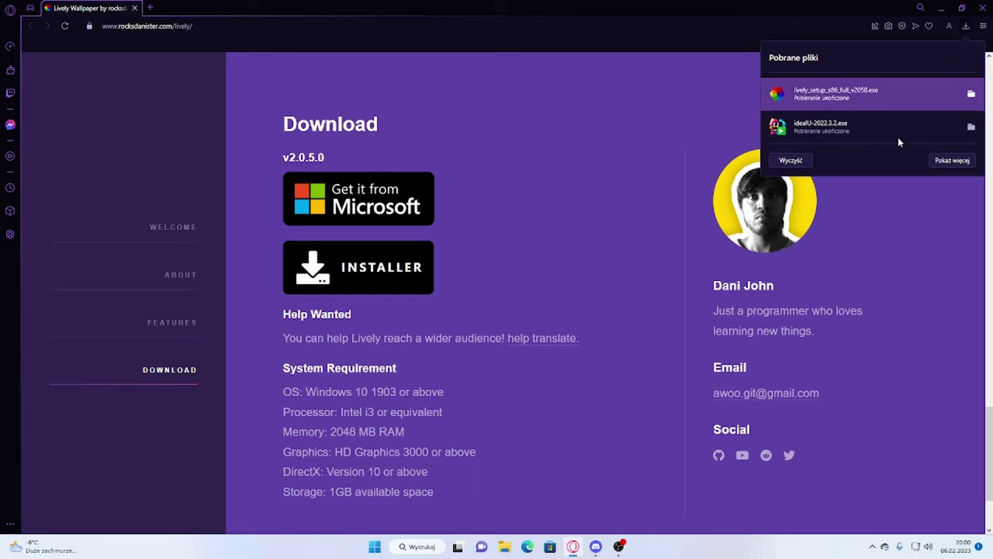
pyautogui.click(823, 95)
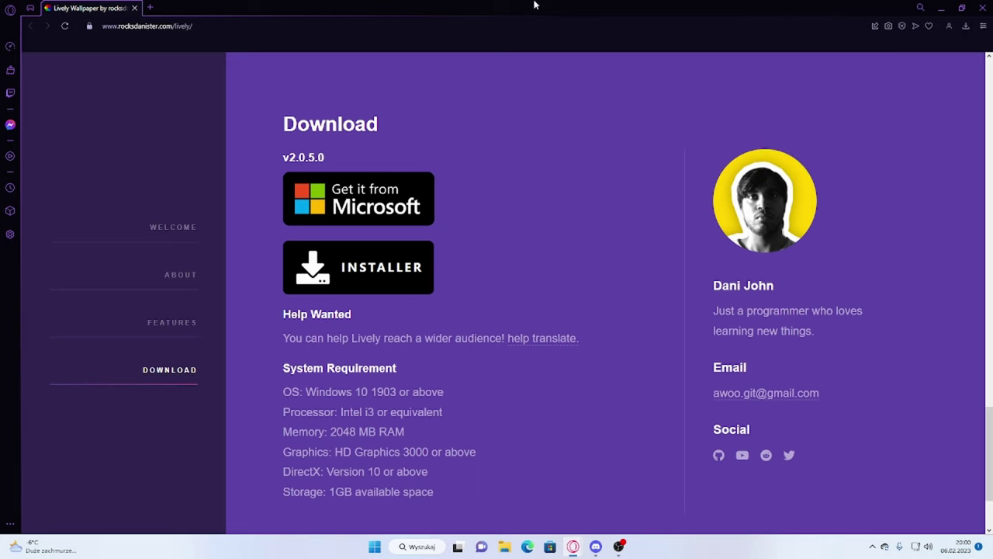
pyautogui.press('super+d')
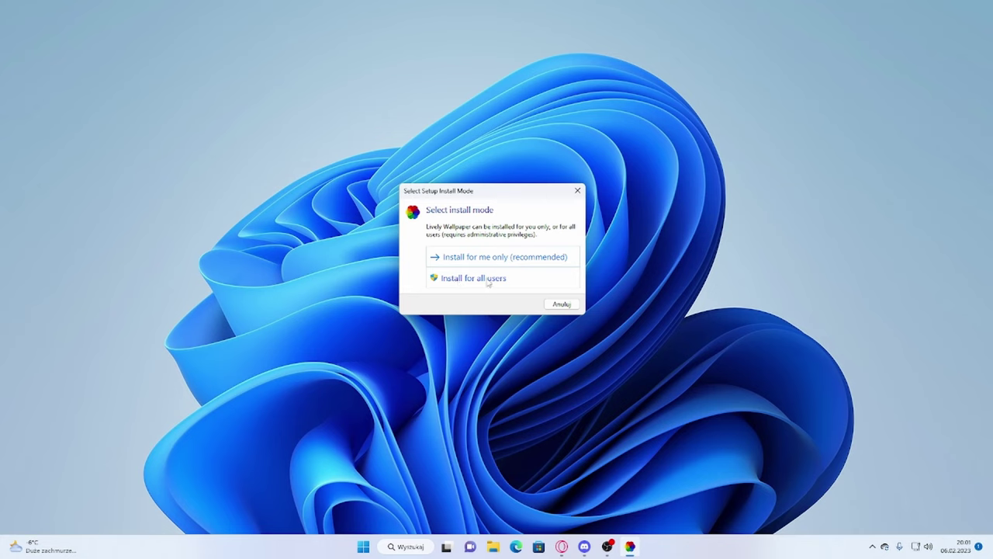
# - Choose to install Lively Wallpaper for all users and use English as the setup language
pyautogui.click(492, 279)
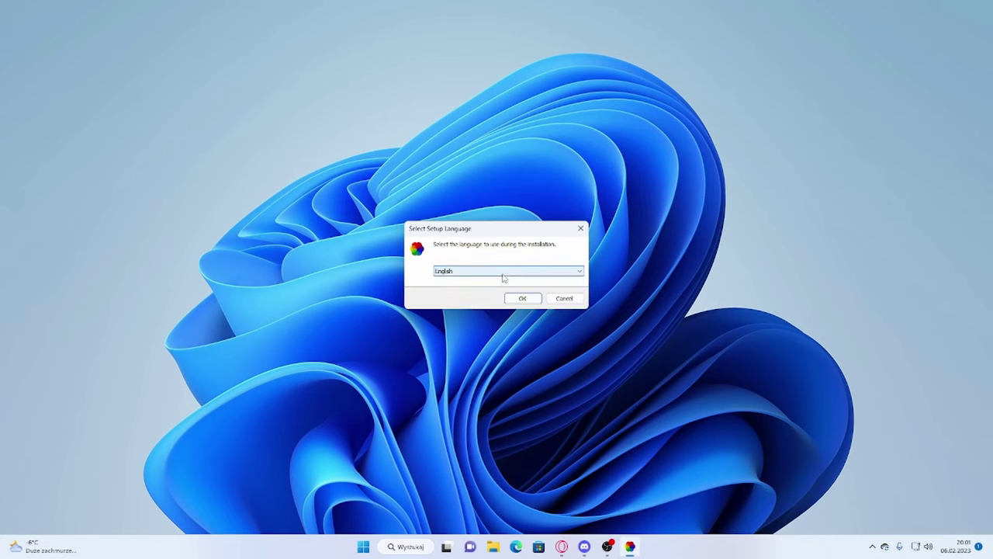
pyautogui.click(503, 274)
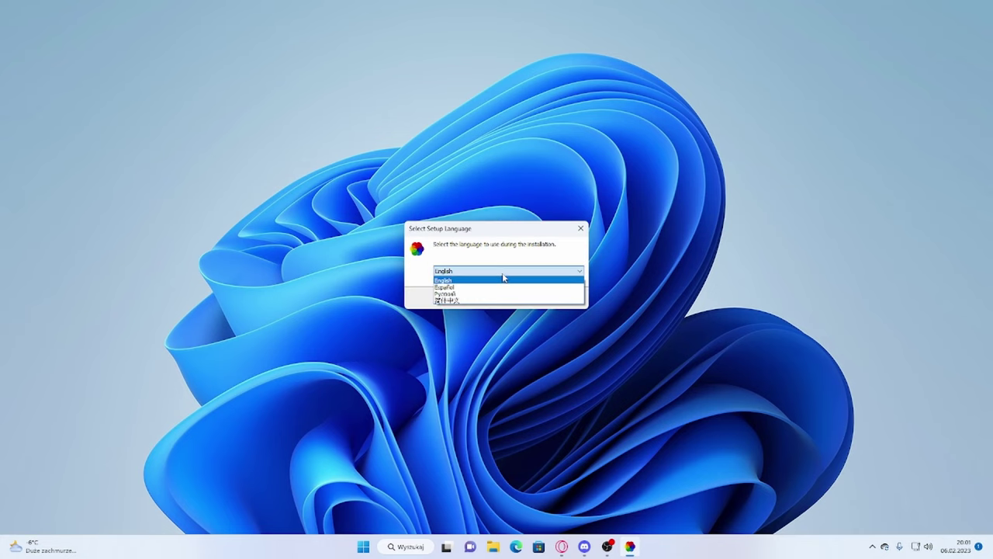
pyautogui.click(503, 278)
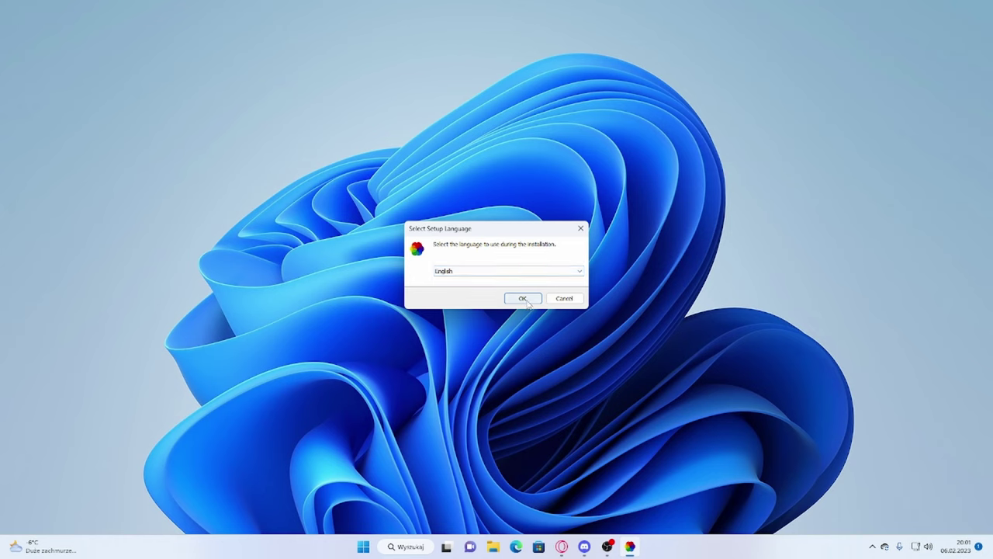
pyautogui.click(527, 302)
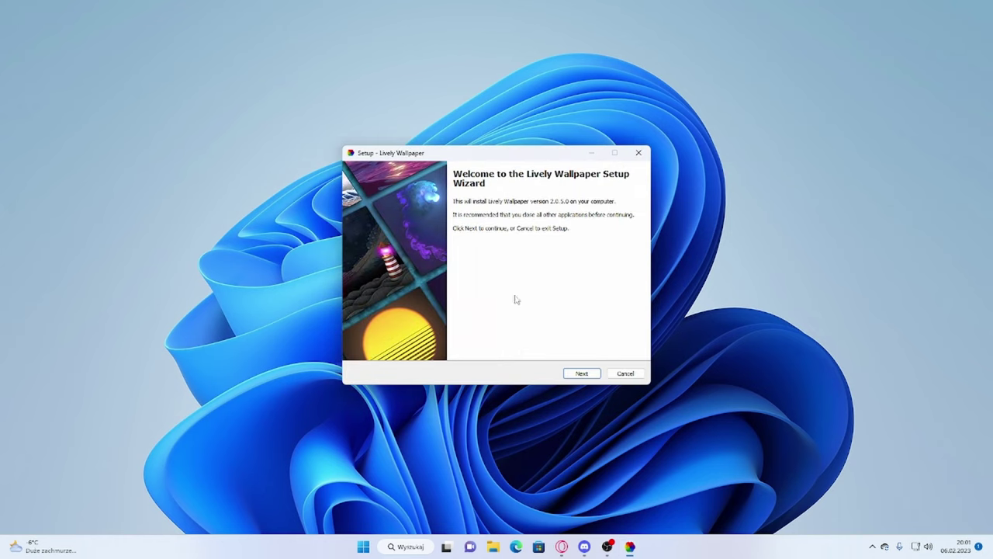
# - Accept the license agreement and set the installation folder to E:\Lively Wallpaper, agreeing to use the existing folder
pyautogui.click(575, 374)
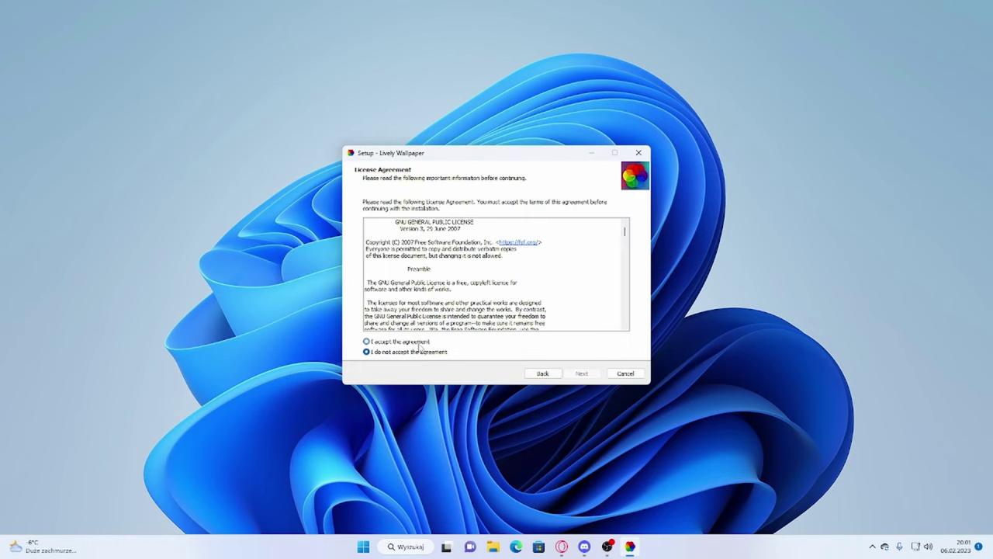
pyautogui.click(582, 374)
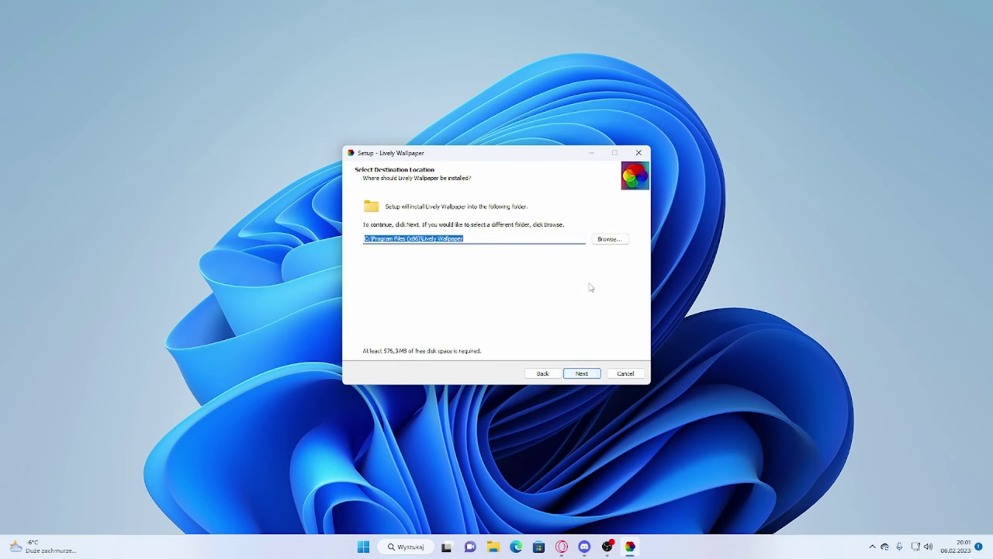
pyautogui.click(611, 240)
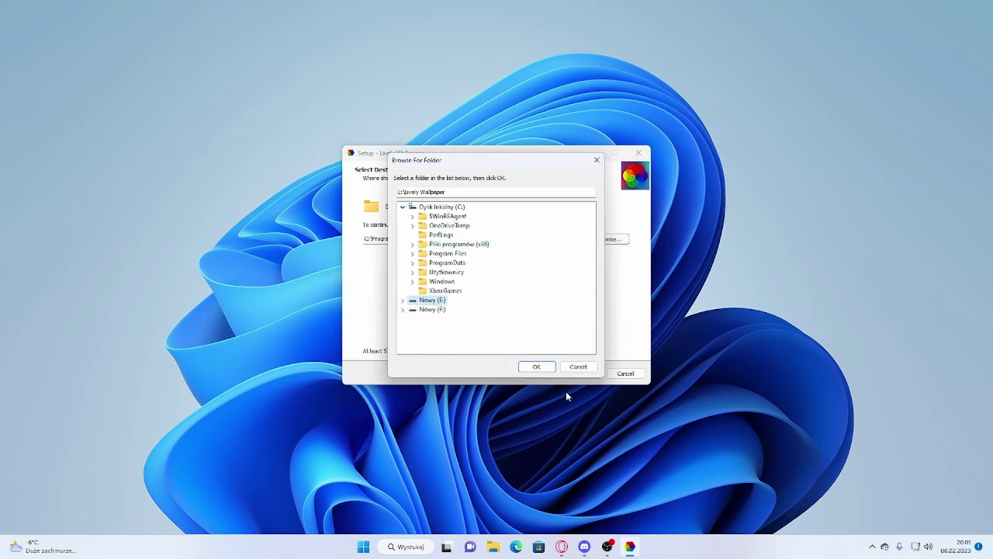
pyautogui.click(541, 368)
pyautogui.click(569, 375)
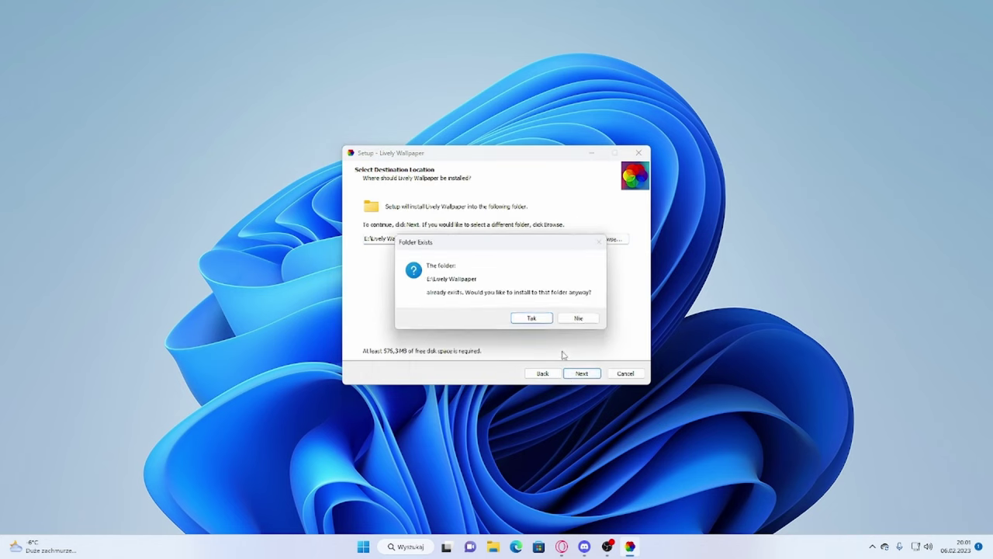
pyautogui.click(533, 318)
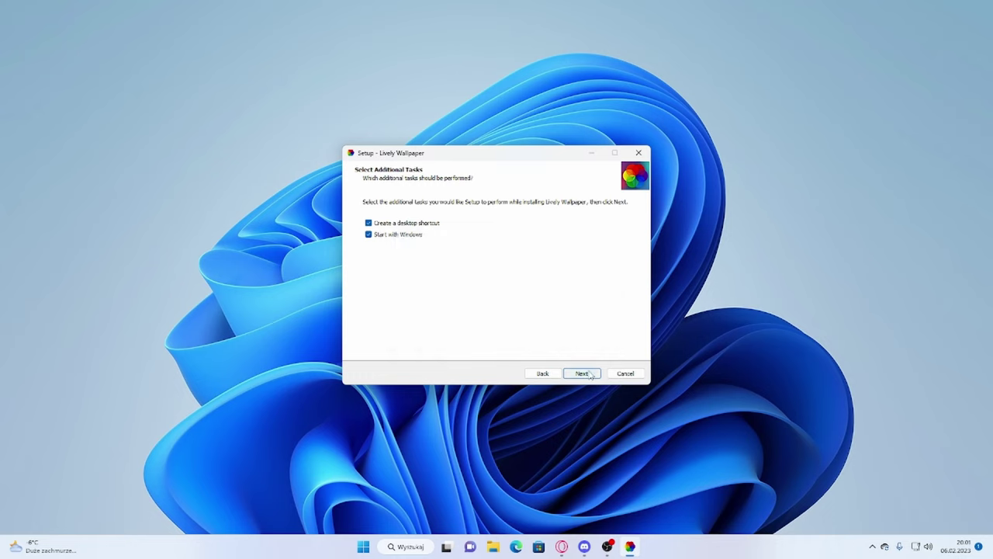
# - Install Lively Wallpaper with a desktop shortcut and start with Windows, and finish setup by launching the program
pyautogui.click(583, 374)
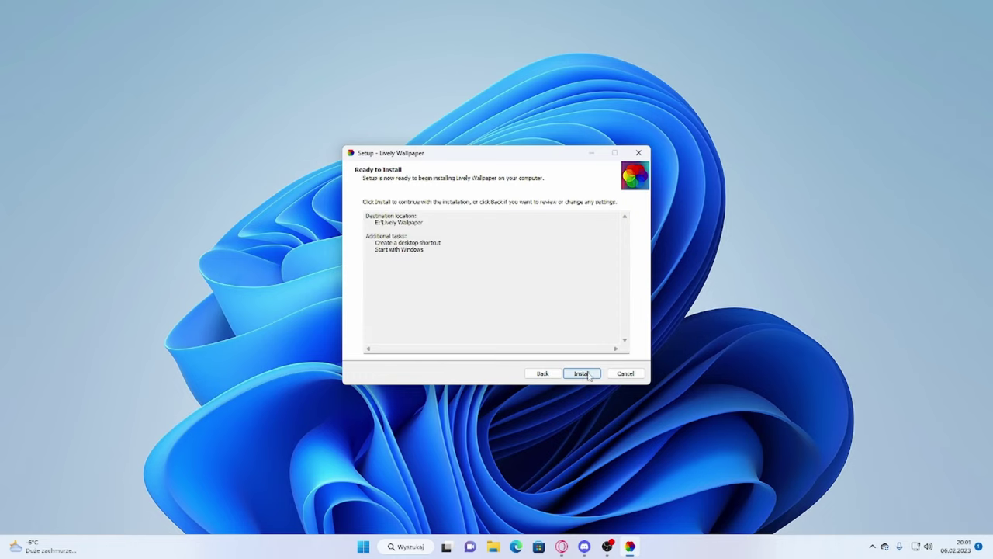
pyautogui.click(588, 374)
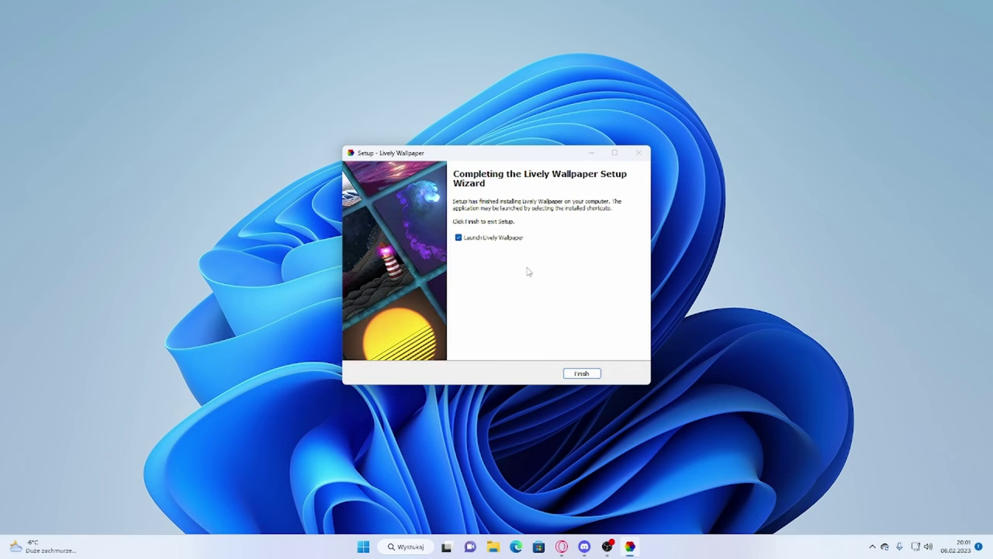
pyautogui.click(582, 374)
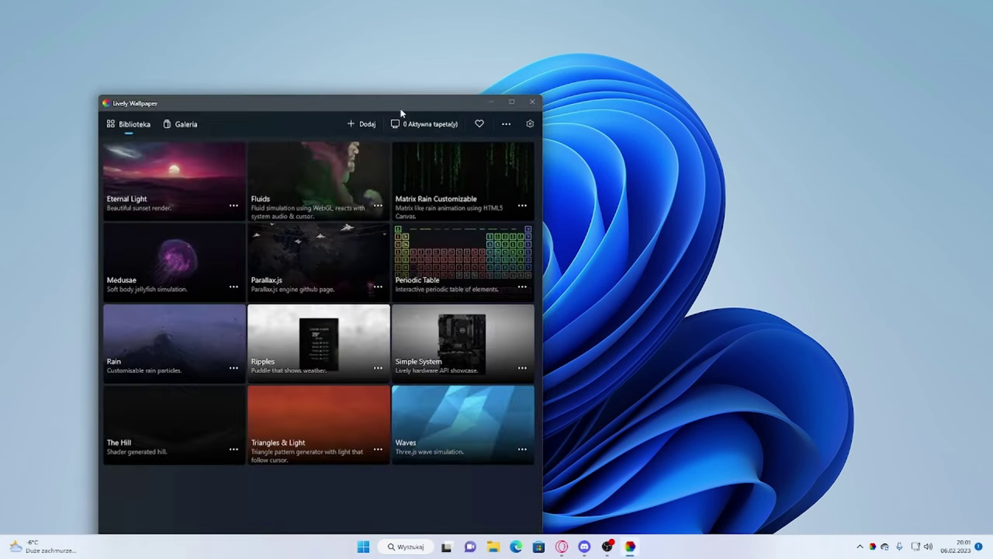
# - Set the wallpaper layout to span multiple screens (Przez wiele ekranów) and apply the Triangles & Light wallpaper
pyautogui.moveTo(401, 103); pyautogui.dragTo(541, 59)
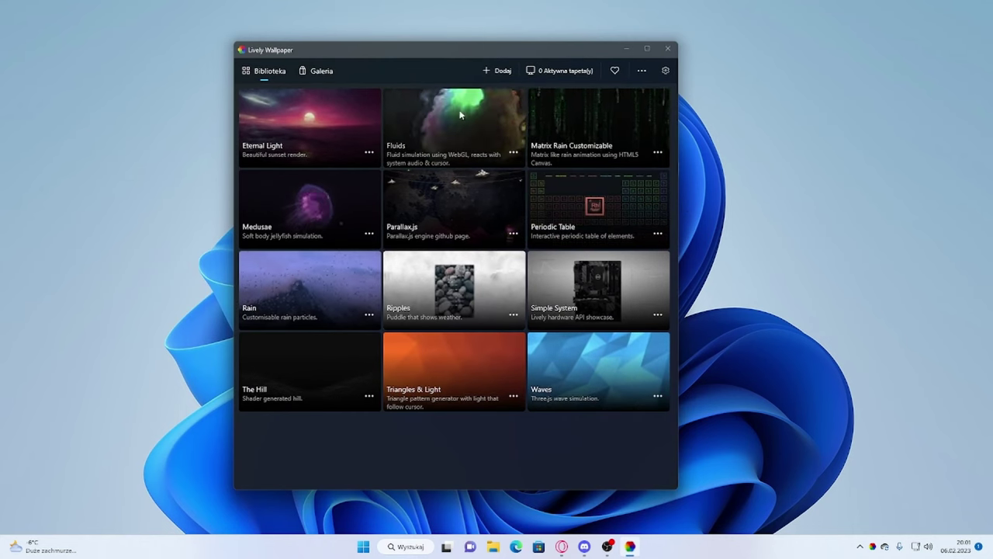
pyautogui.click(563, 71)
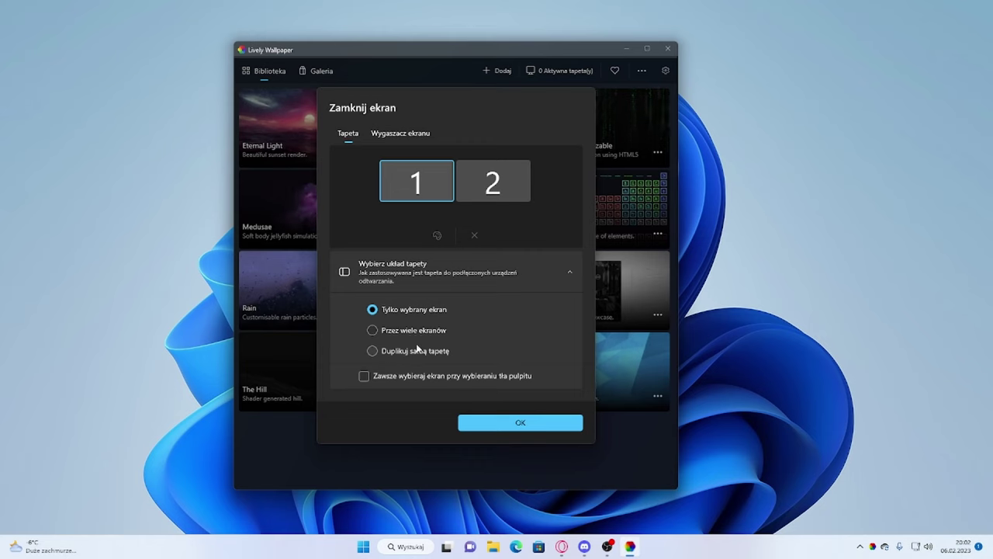
pyautogui.click(377, 330)
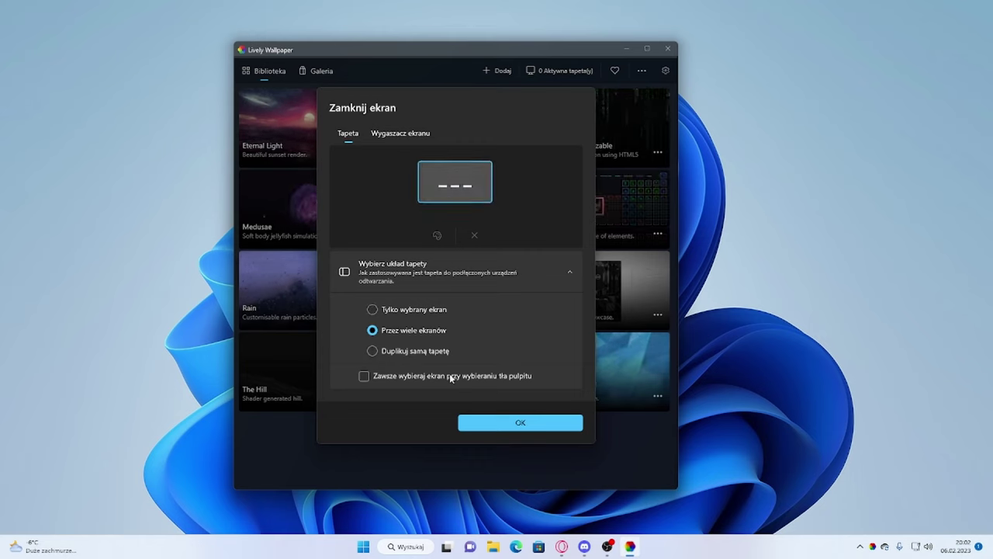
pyautogui.click(531, 425)
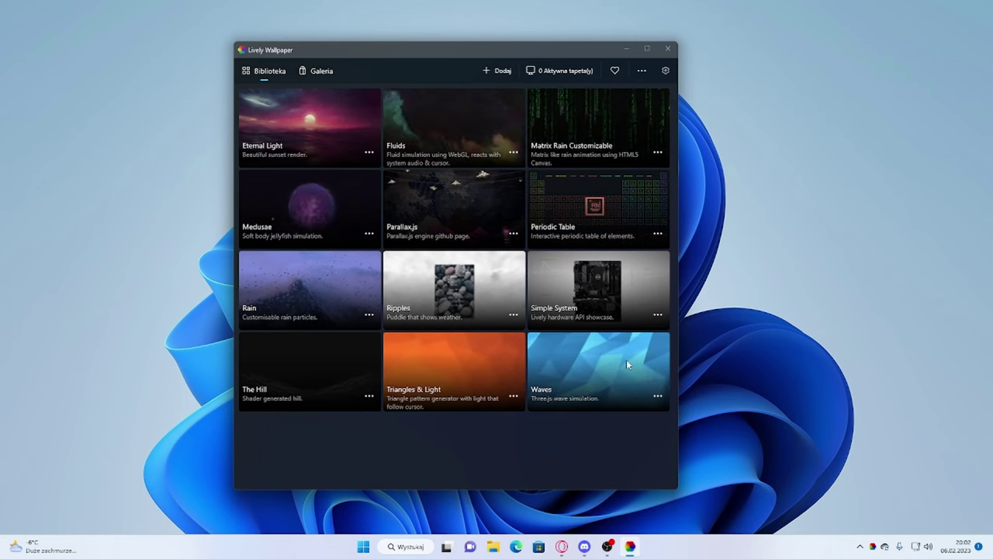
pyautogui.click(454, 365)
pyautogui.moveTo(432, 54); pyautogui.dragTo(485, 61)
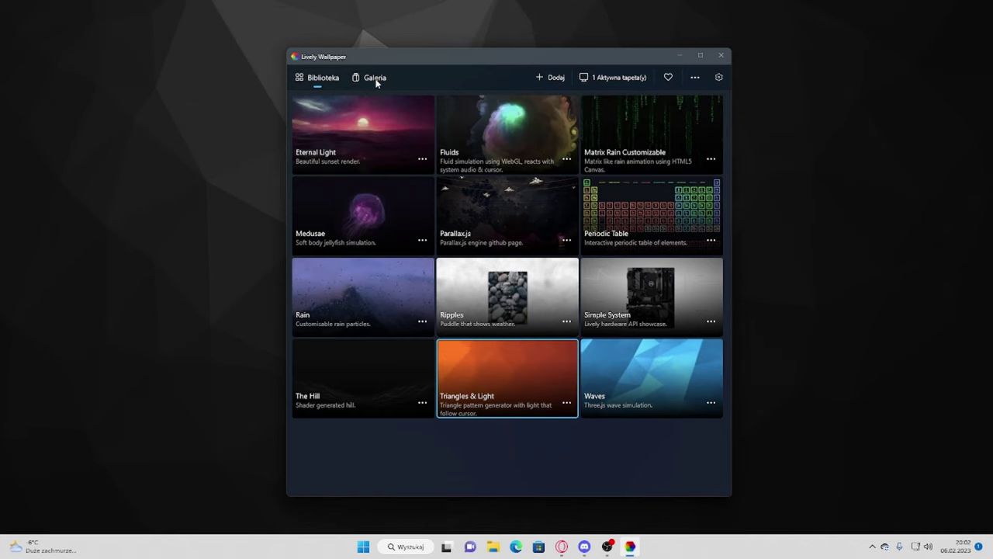
# - Turn the system volume down to zero and add the video Tułaczka Skawińskiego Latarnik.mp4 from F:\filmy as a wallpaper
pyautogui.click(551, 77)
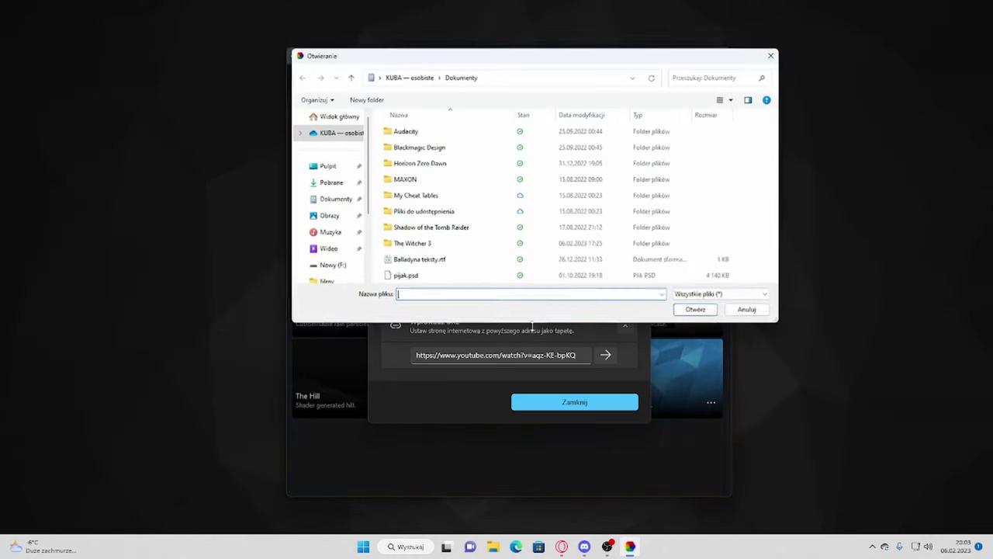
pyautogui.scroll(-2, 332, 183)
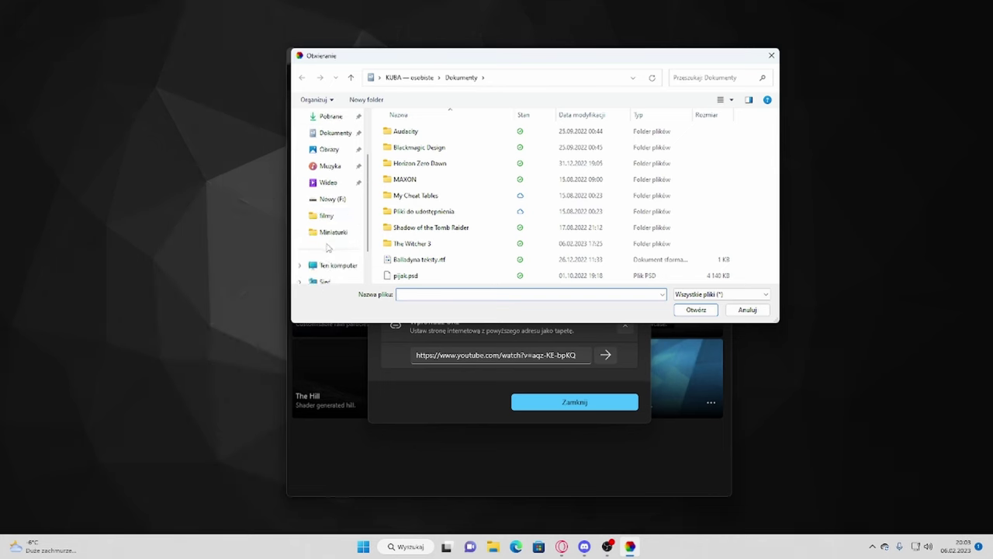
pyautogui.click(330, 182)
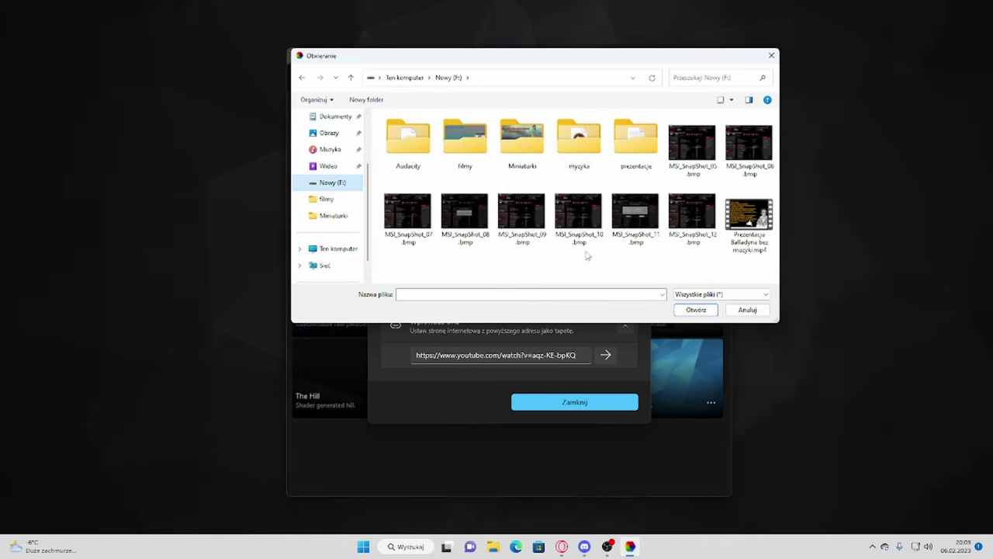
pyautogui.click(918, 546)
pyautogui.moveTo(892, 496); pyautogui.dragTo(703, 420)
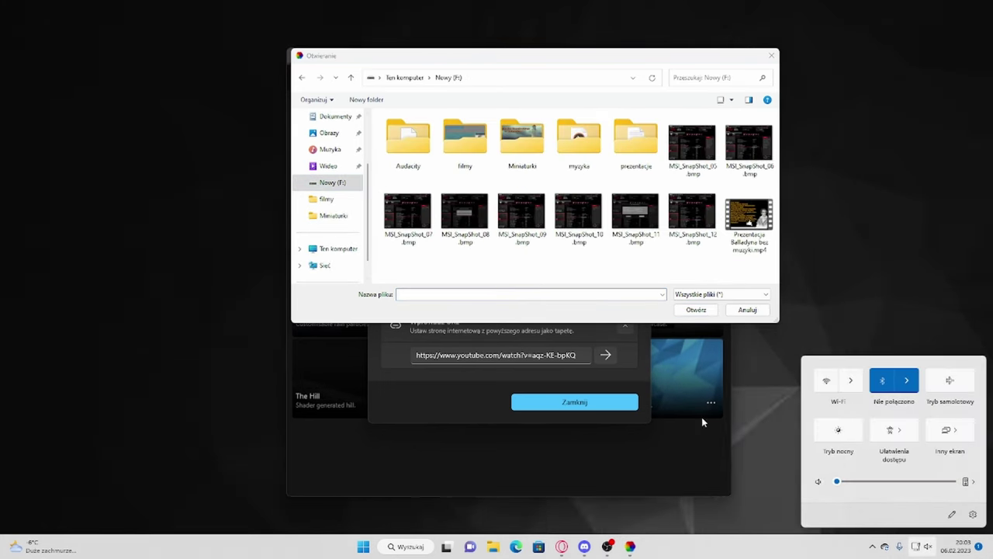
pyautogui.click(531, 271)
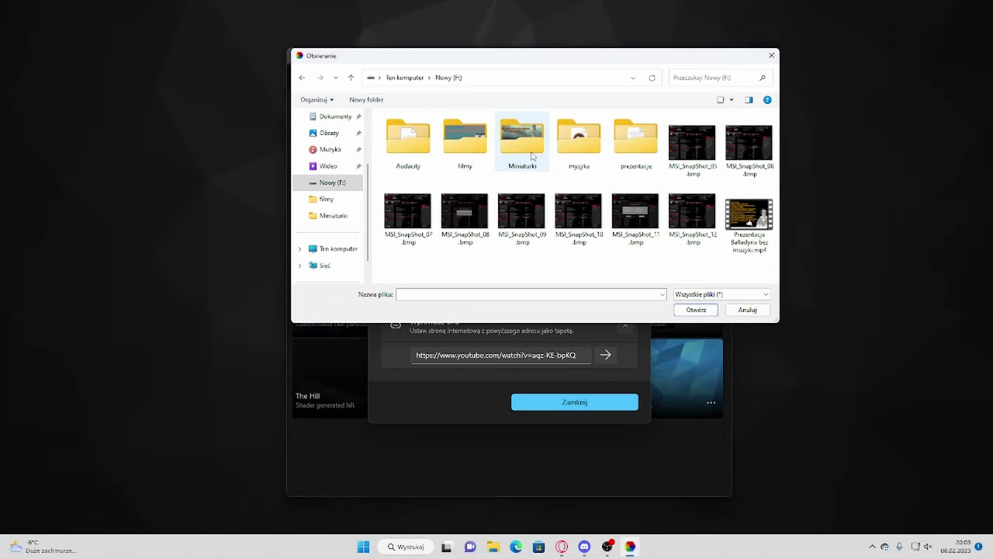
pyautogui.doubleClick(458, 148)
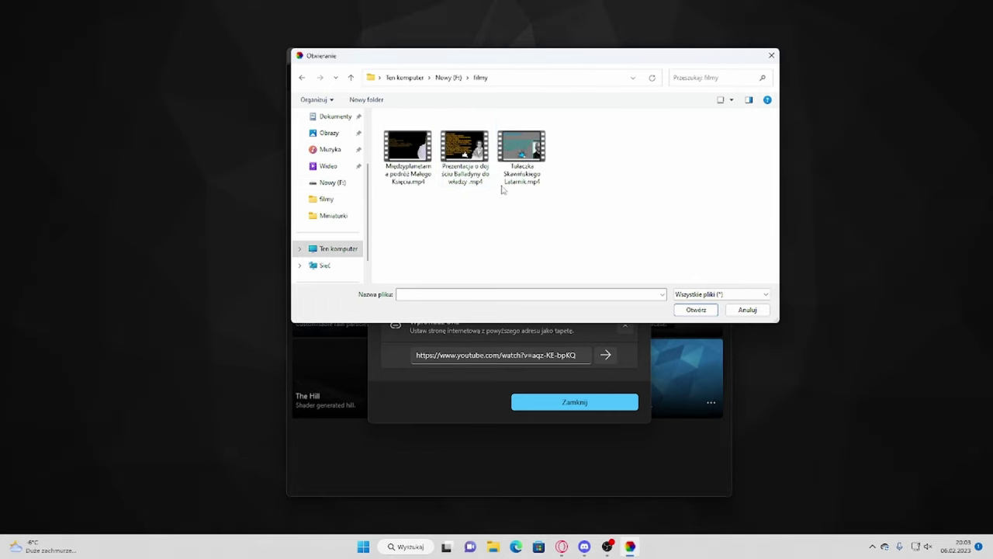
pyautogui.click(520, 139)
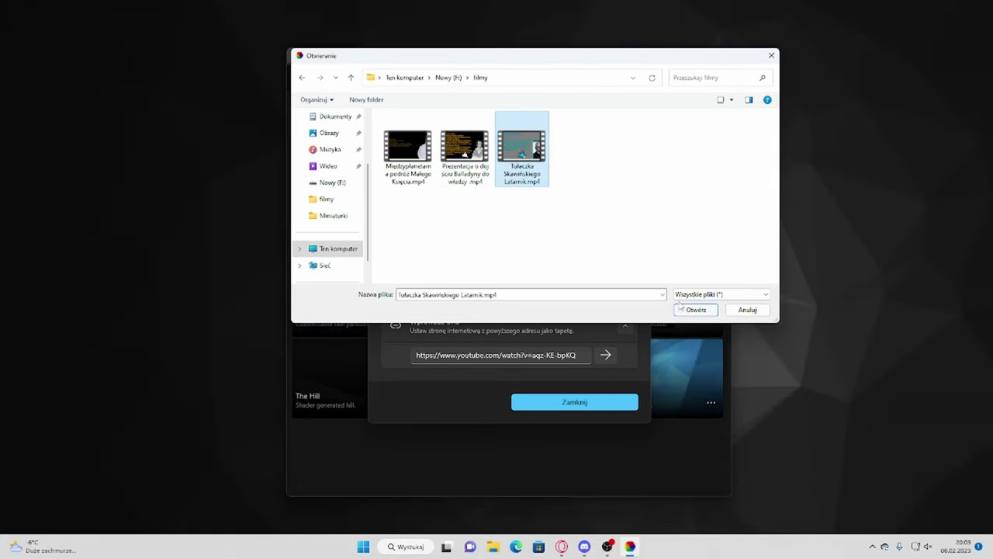
pyautogui.click(688, 311)
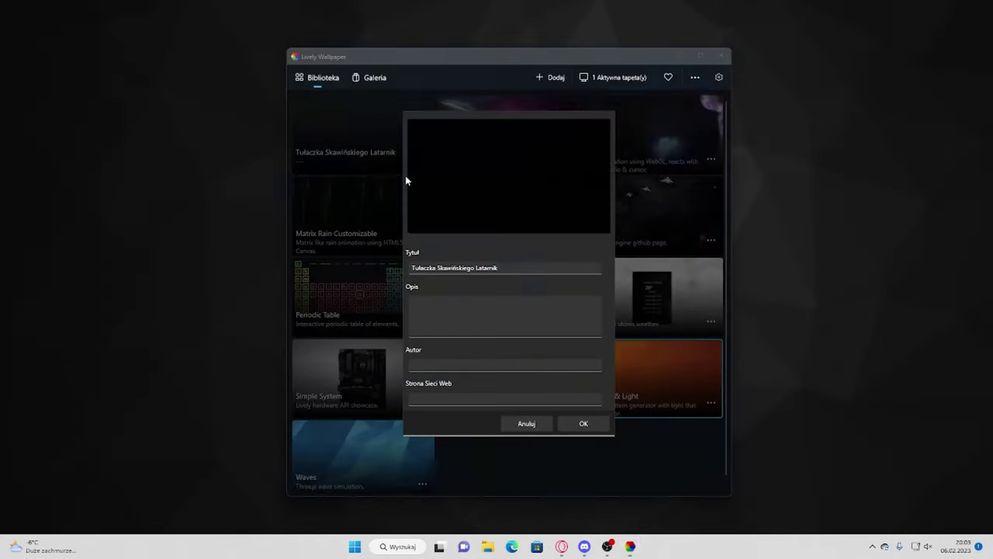
pyautogui.click(583, 423)
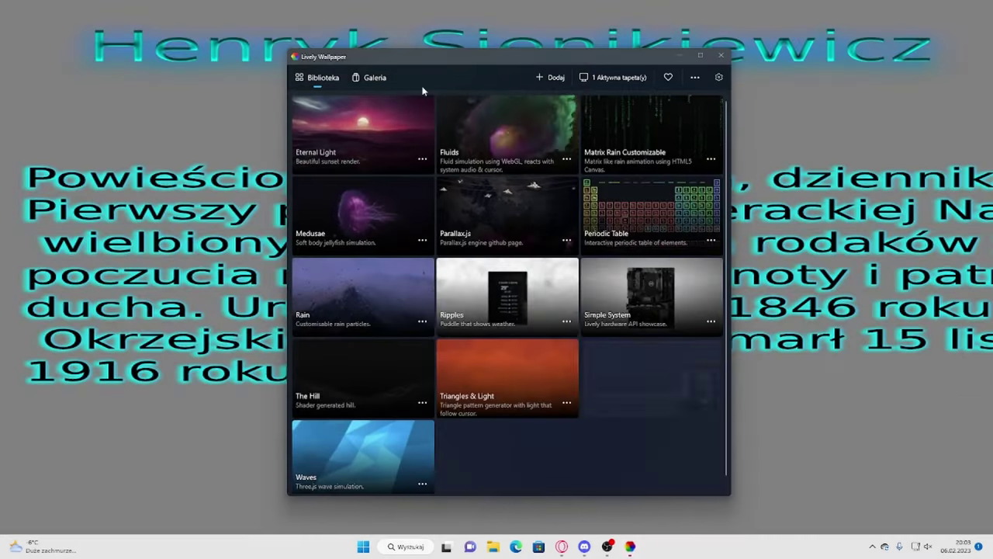
# - Set the wallpaper layout to the selected screen only (Tylko wybrany ekran) and move the library window around to view the video wallpaper
pyautogui.moveTo(441, 62); pyautogui.dragTo(532, 104)
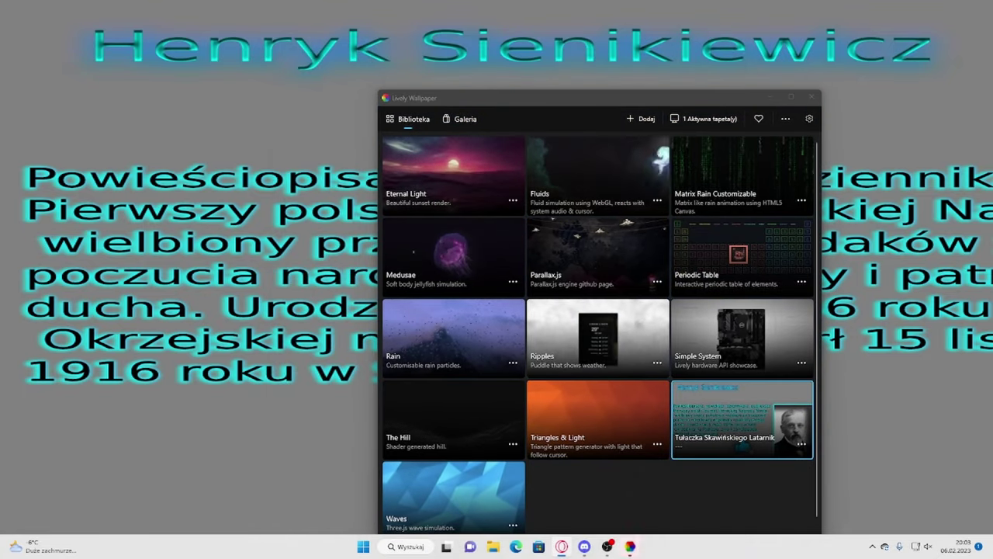
pyautogui.click(705, 119)
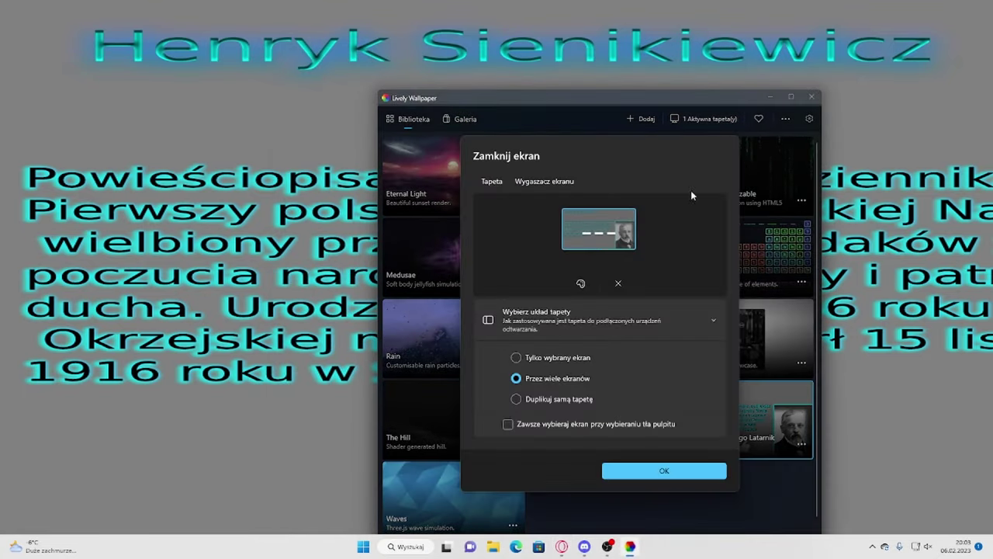
pyautogui.click(550, 357)
pyautogui.click(665, 470)
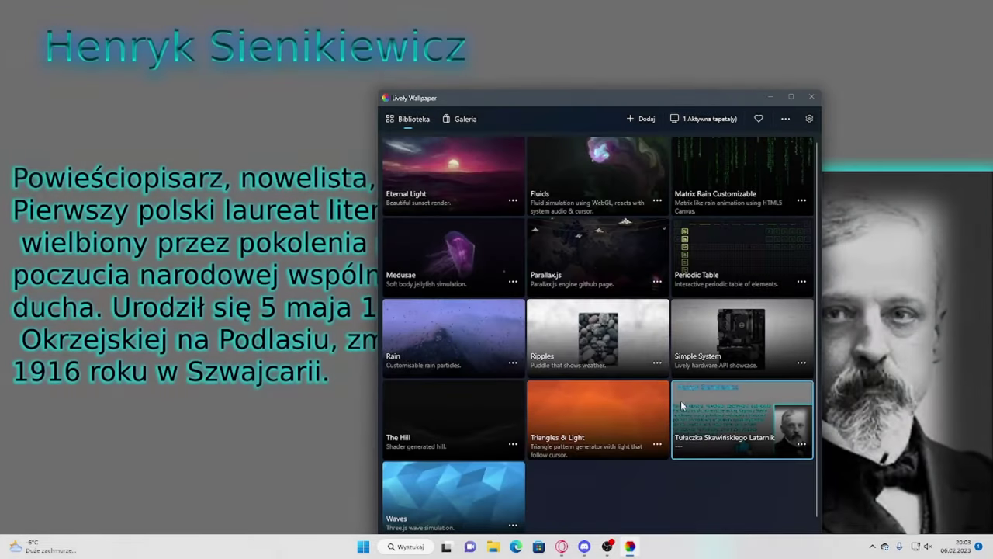
pyautogui.moveTo(606, 101); pyautogui.dragTo(762, 71)
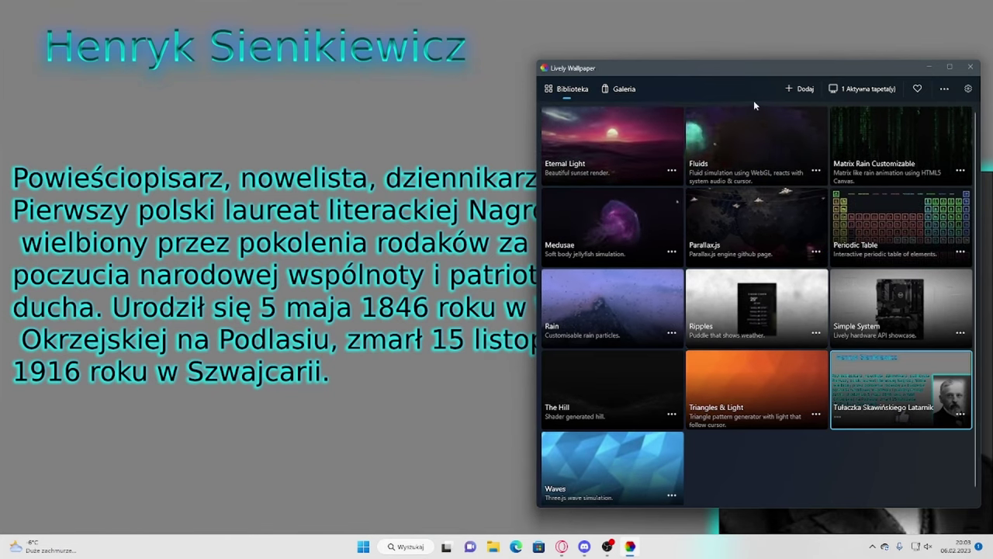
pyautogui.moveTo(729, 72); pyautogui.dragTo(462, 62)
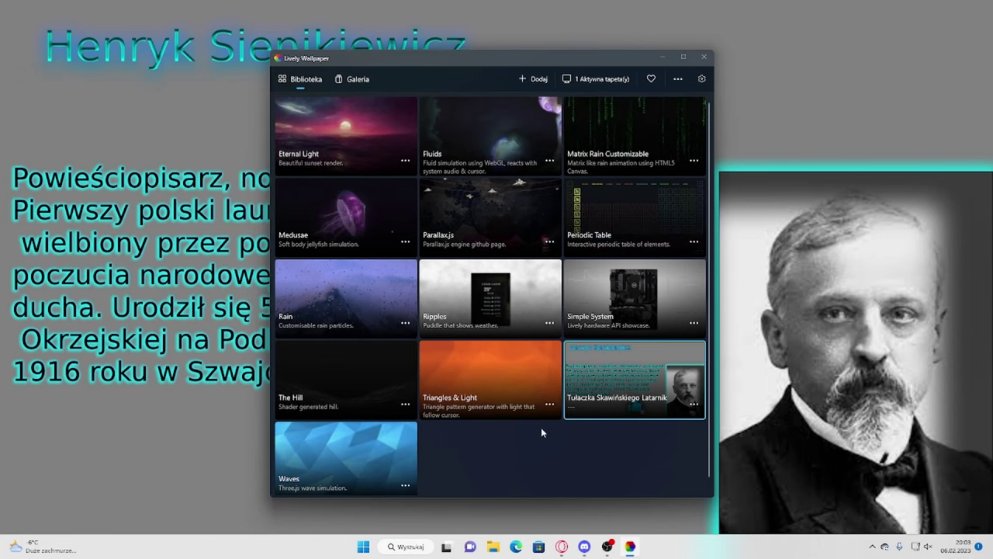
# - Apply The Hill wallpaper from the library to the desktop
pyautogui.click(345, 376)
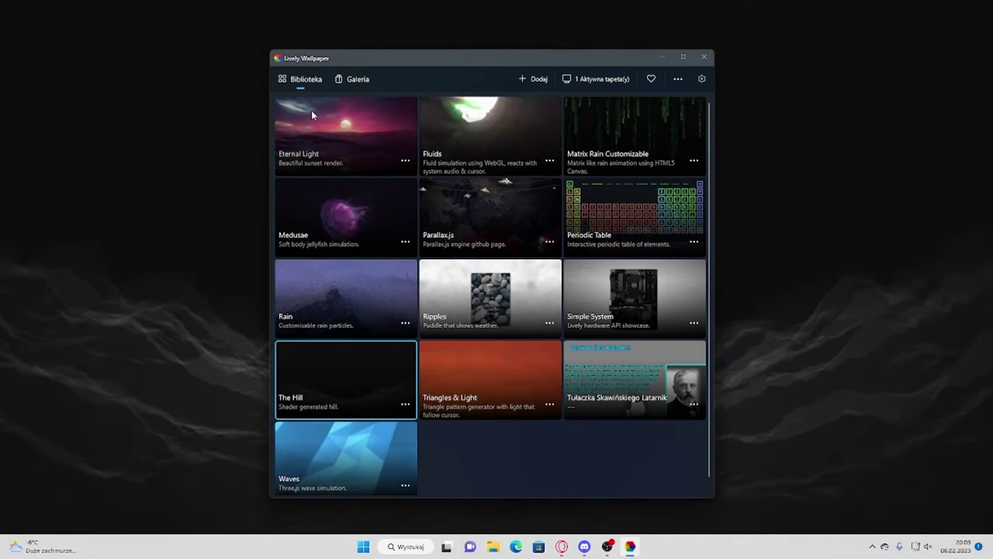
# - Switch to the Microsoft Store and search it for "lively wallpaper"
pyautogui.click(539, 547)
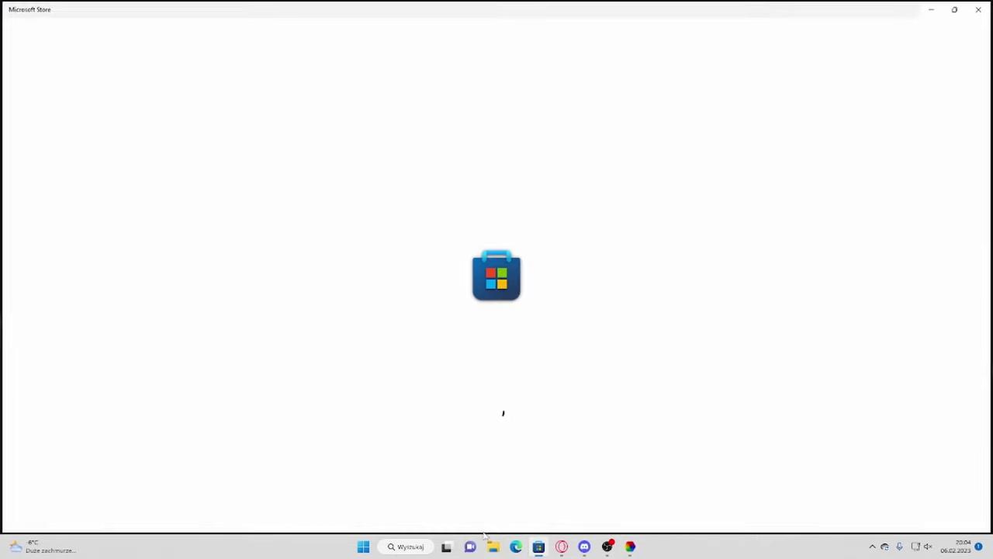
pyautogui.click(633, 5)
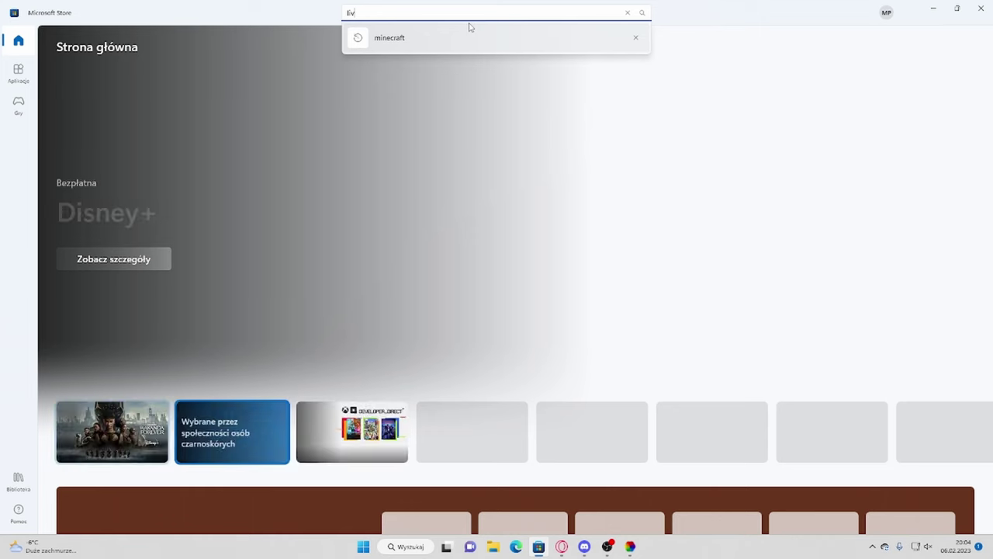
pyautogui.write('ely')
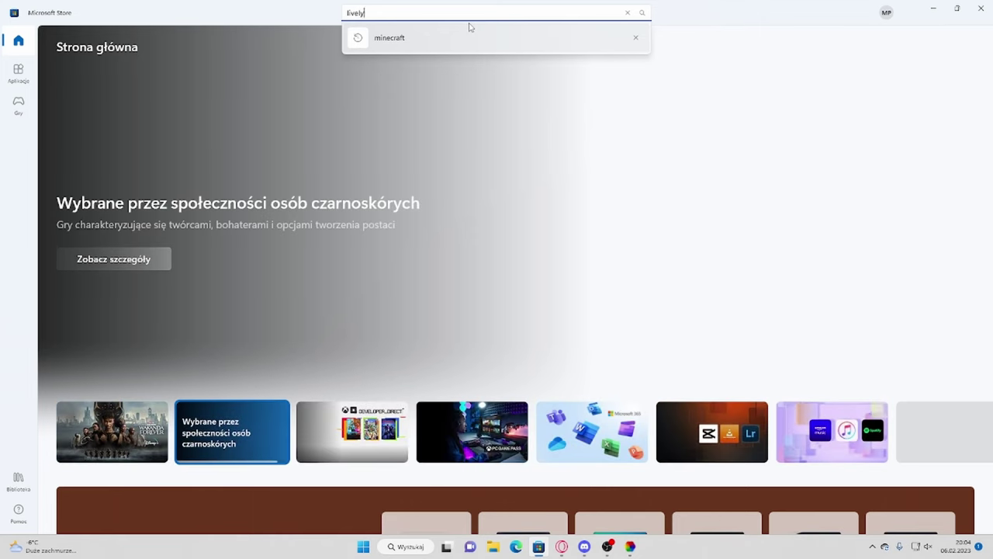
pyautogui.write(' wall')
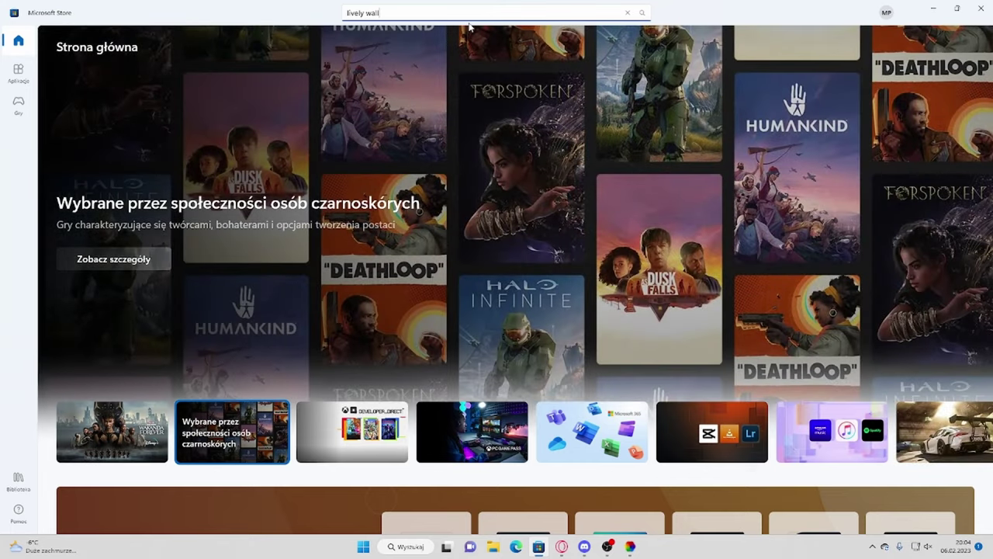
pyautogui.write('paper')
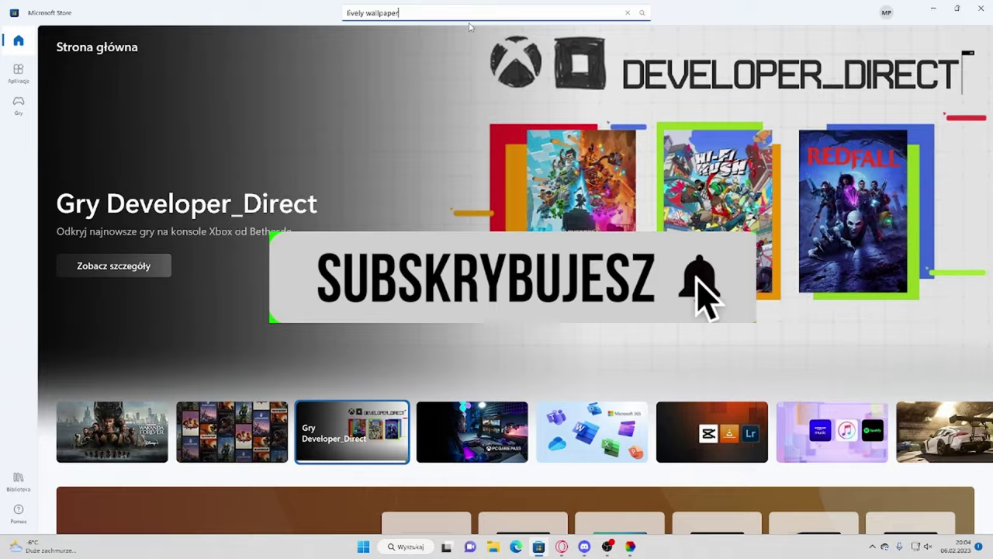
pyautogui.press('Return')
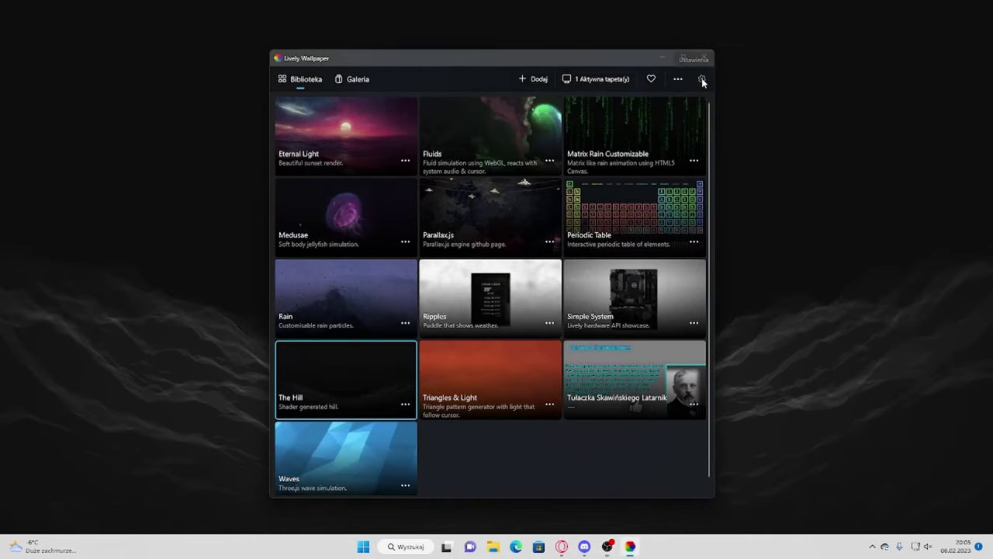
# - In Lively Wallpaper, examine the general and performance settings, including playback behaviour for other active applications (Inne aktywne aplikacje) and battery power (Zasilanie bateryjne), and return to the library
pyautogui.click(702, 79)
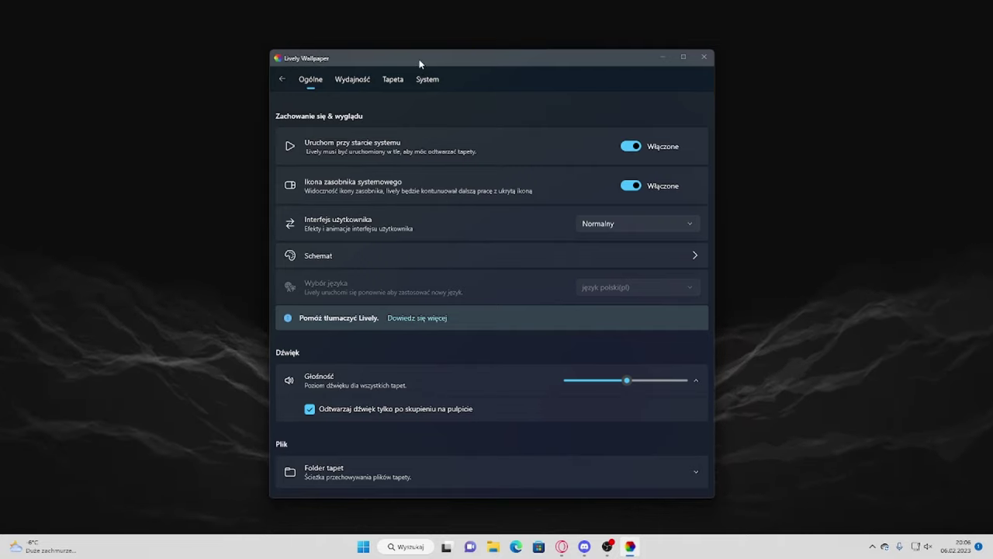
pyautogui.click(353, 81)
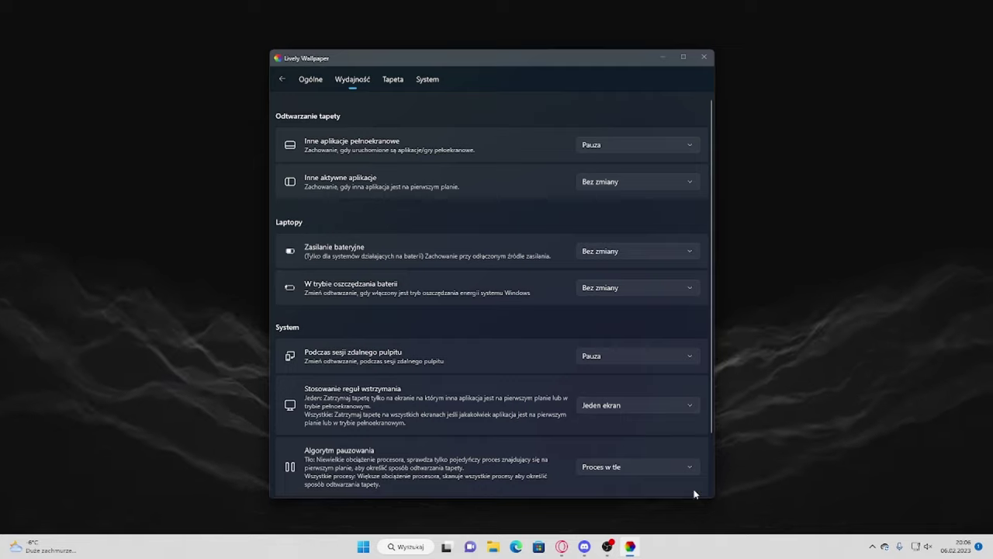
pyautogui.click(634, 182)
pyautogui.click(625, 183)
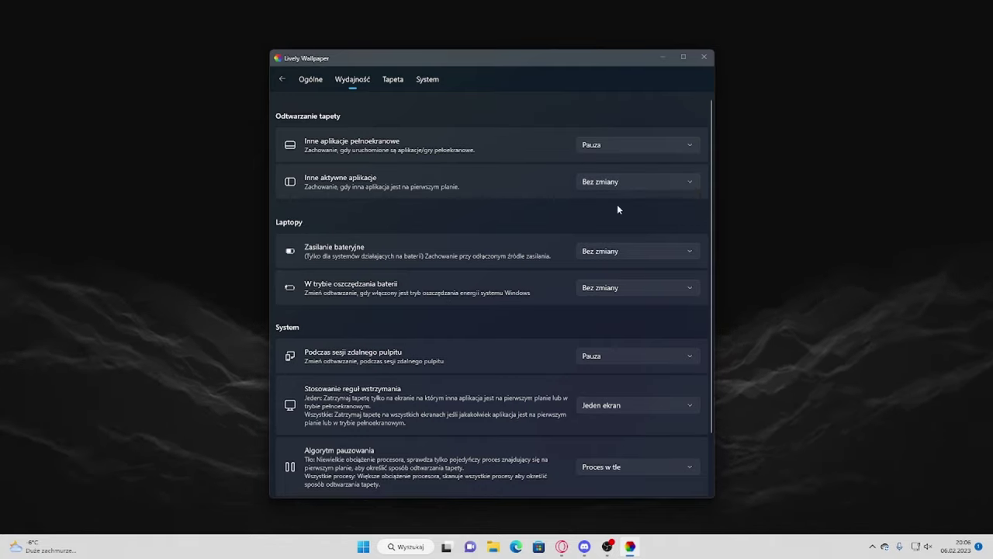
pyautogui.scroll(-2, 454, 287)
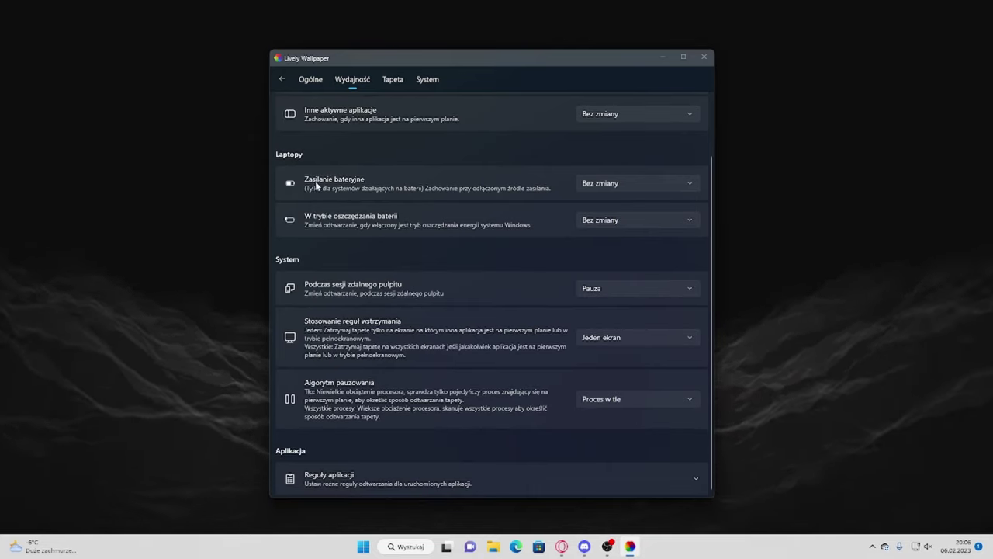
pyautogui.click(610, 187)
pyautogui.click(602, 191)
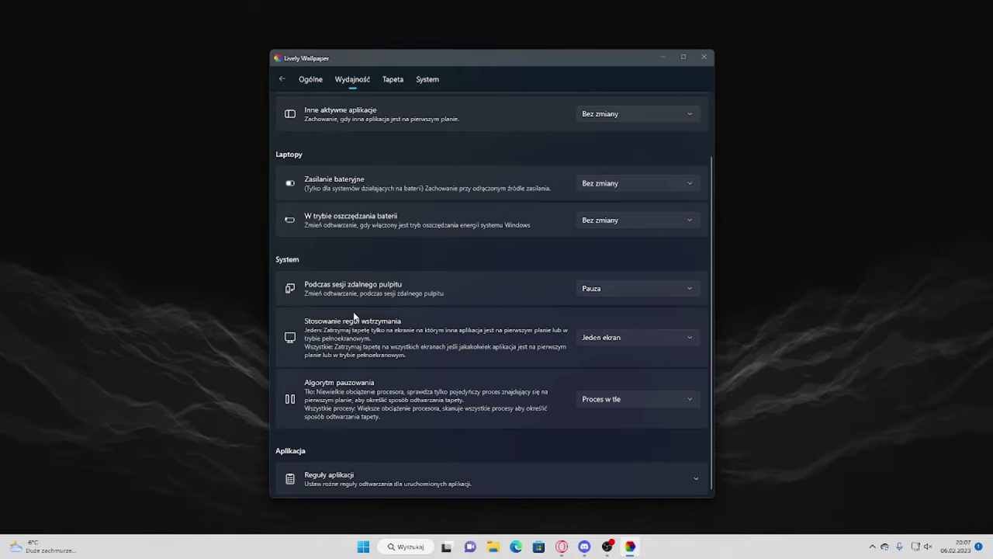
pyautogui.scroll(2, 427, 360)
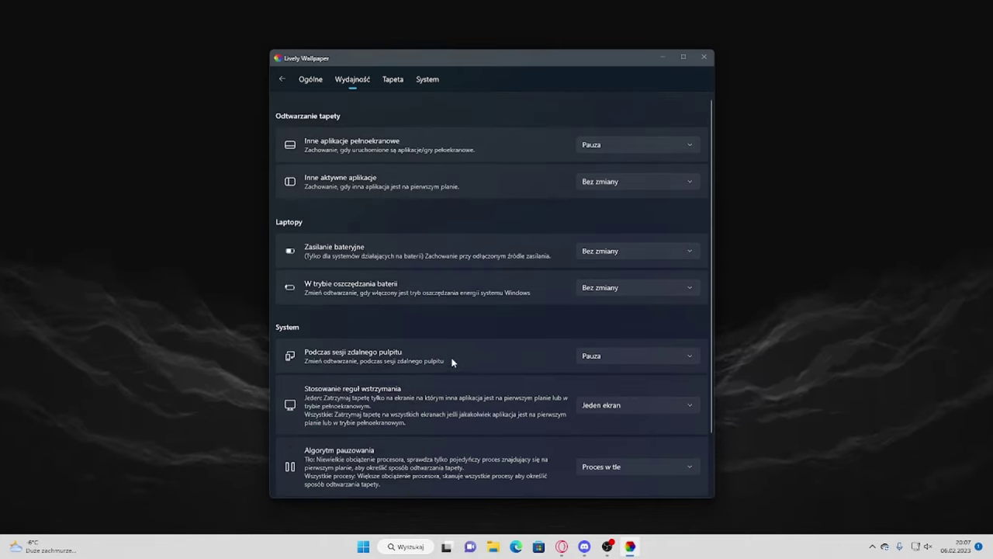
pyautogui.click(310, 79)
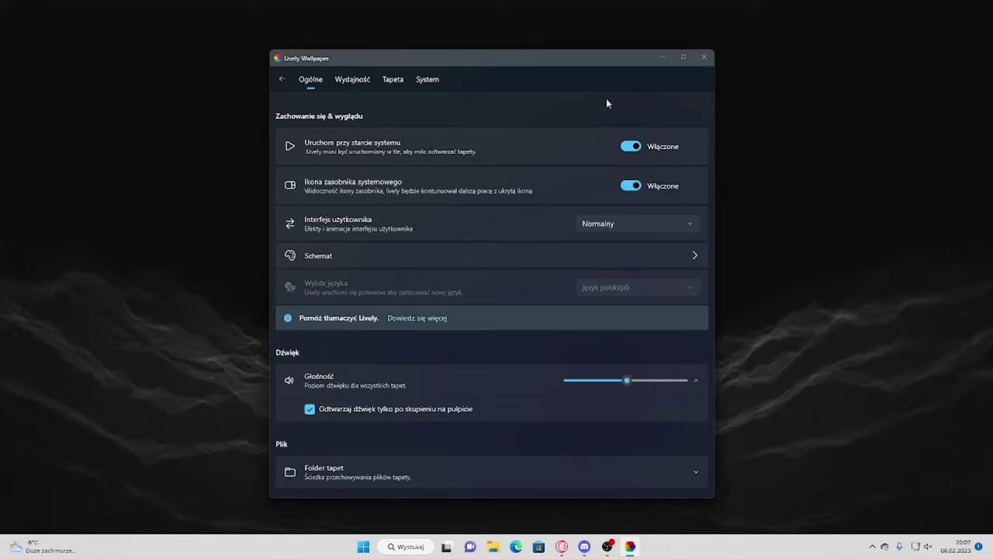
pyautogui.click(282, 78)
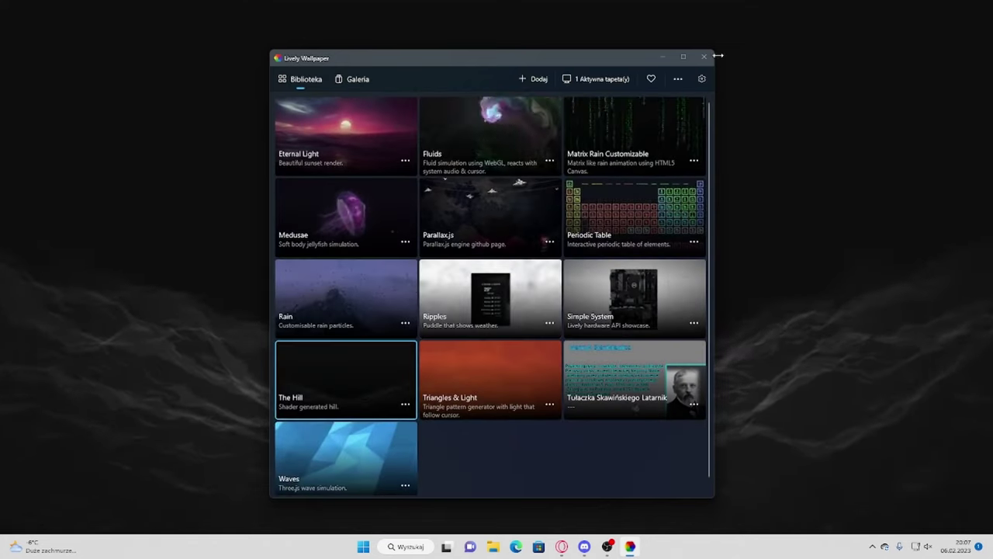